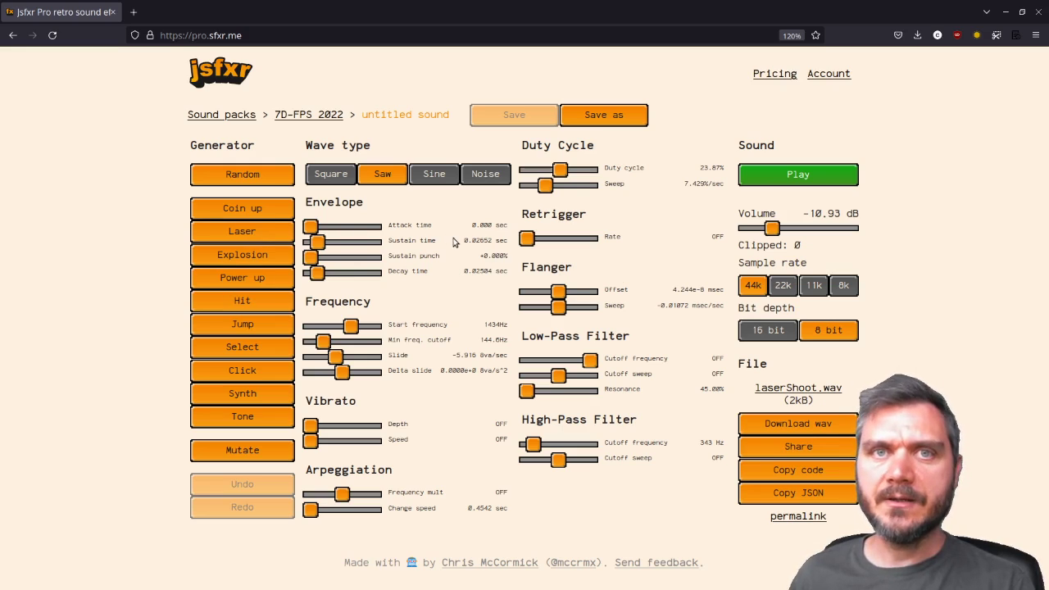
Replace the laser sound with a square-wave power-up sound and lengthen its attack to 1.740 sec
click(266, 234)
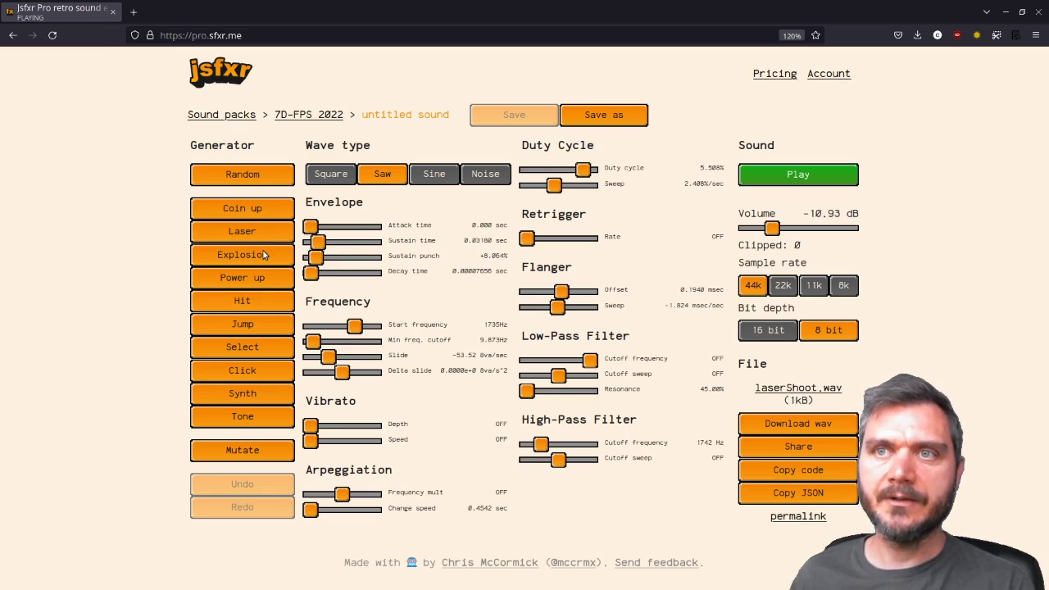
click(263, 278)
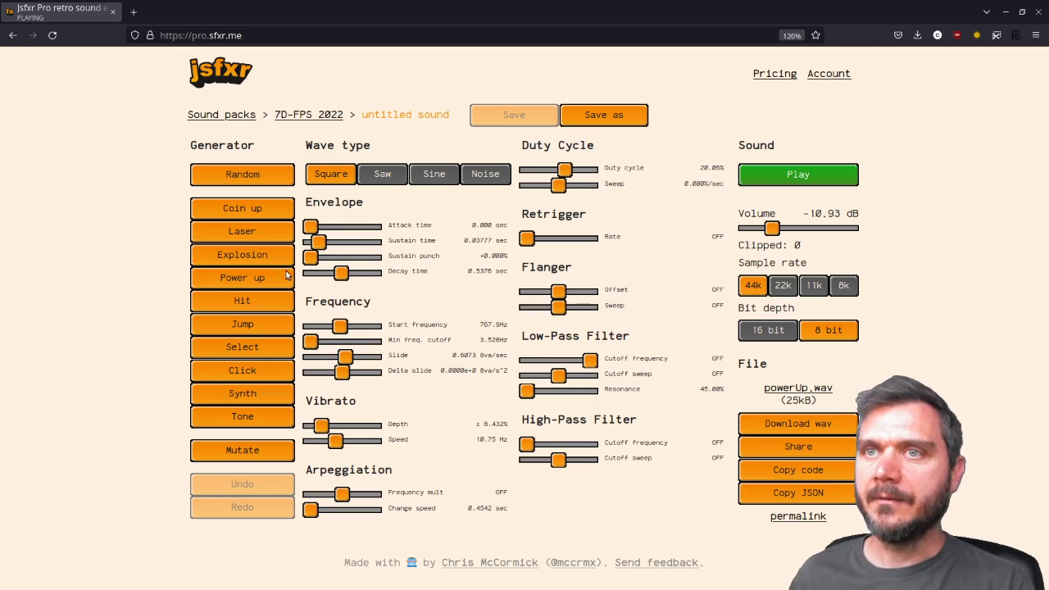
drag(313, 227, 365, 227)
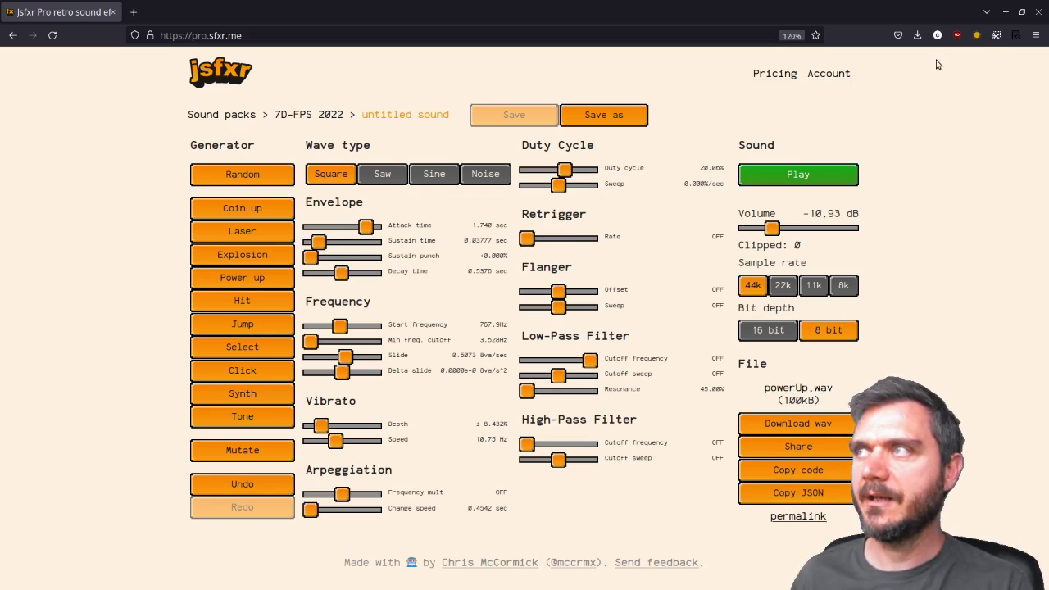
Toggle the dark-mode extension on and back off, restoring the page's light colours
click(977, 36)
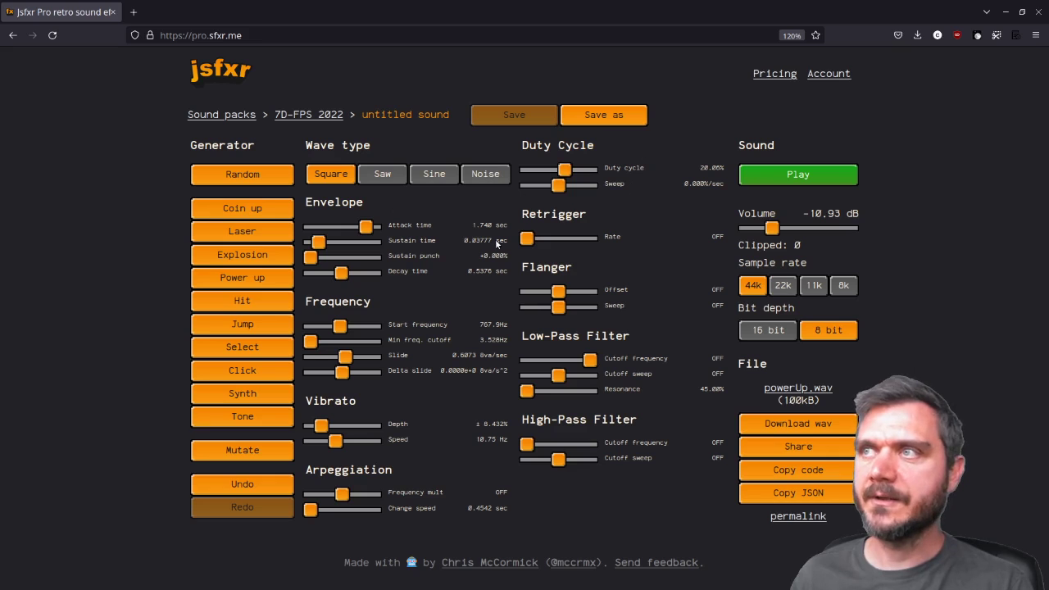
click(977, 36)
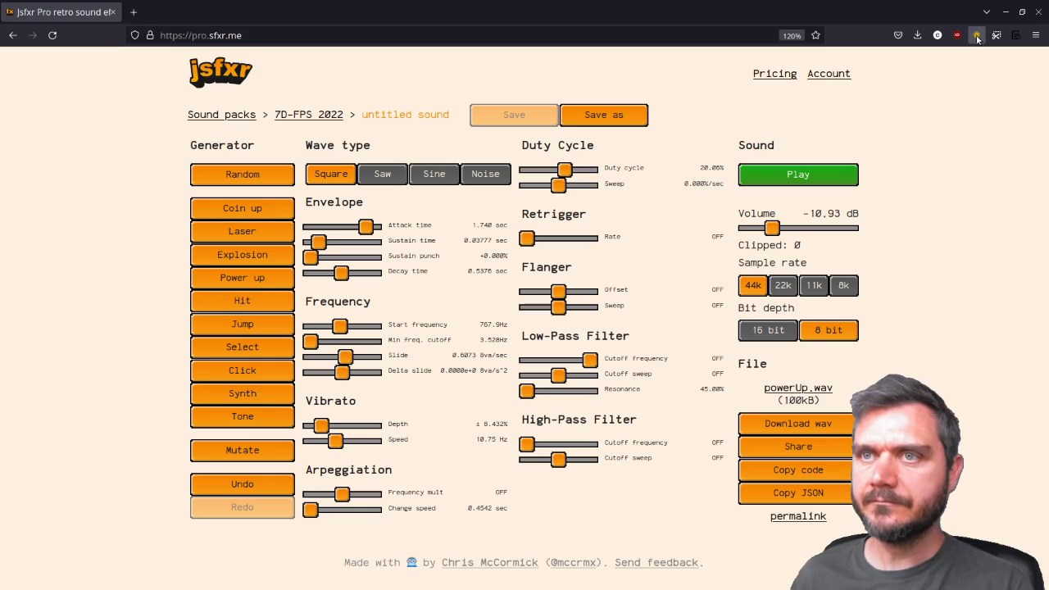
Create a sound pack named '7-day Roguelike 2023' and open its empty page
click(242, 119)
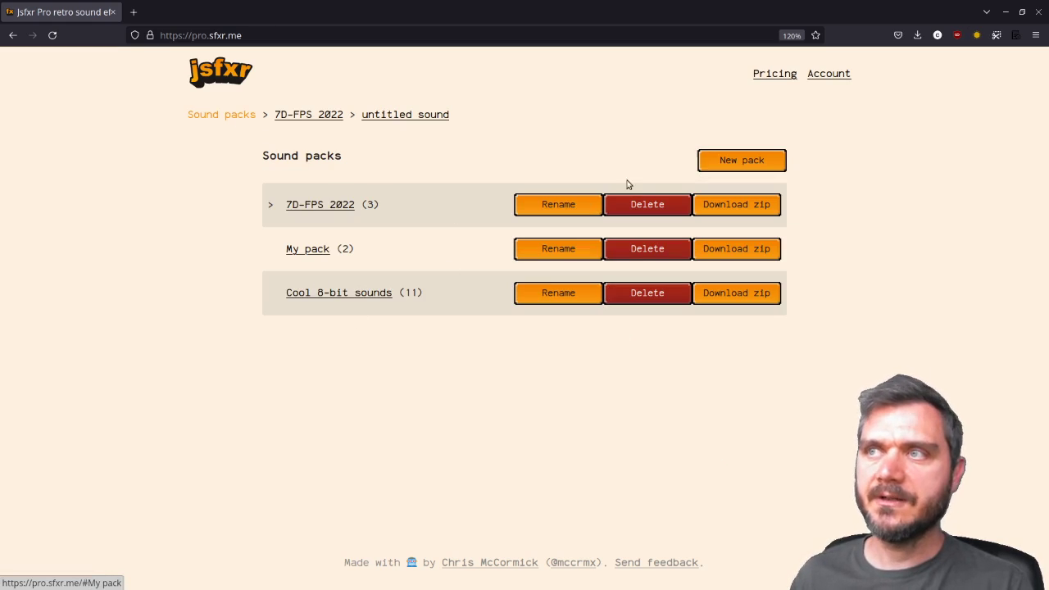
click(741, 161)
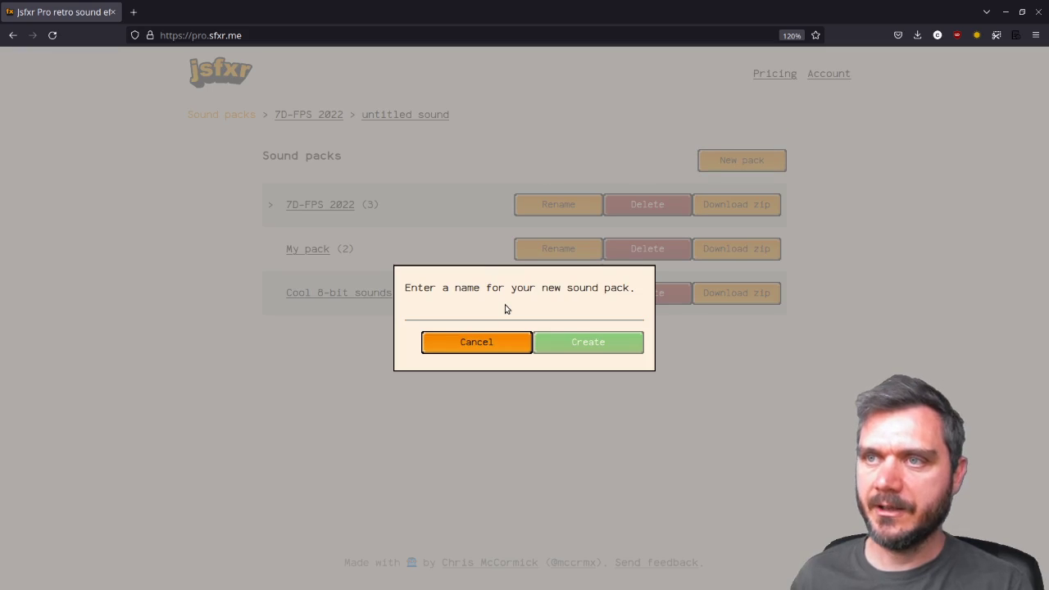
text(7-day Roguelike 20)
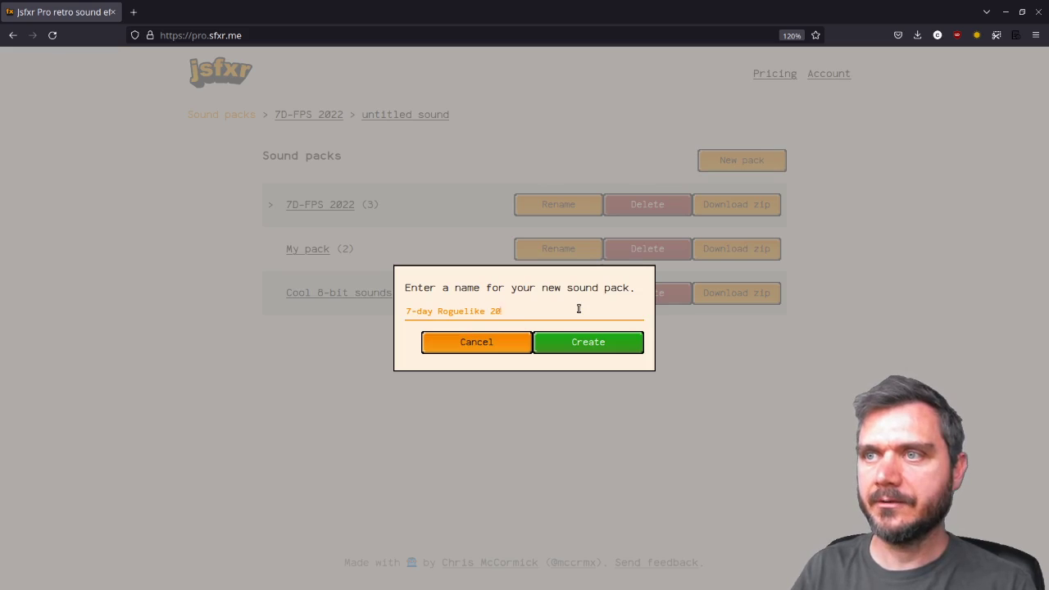
text(23)
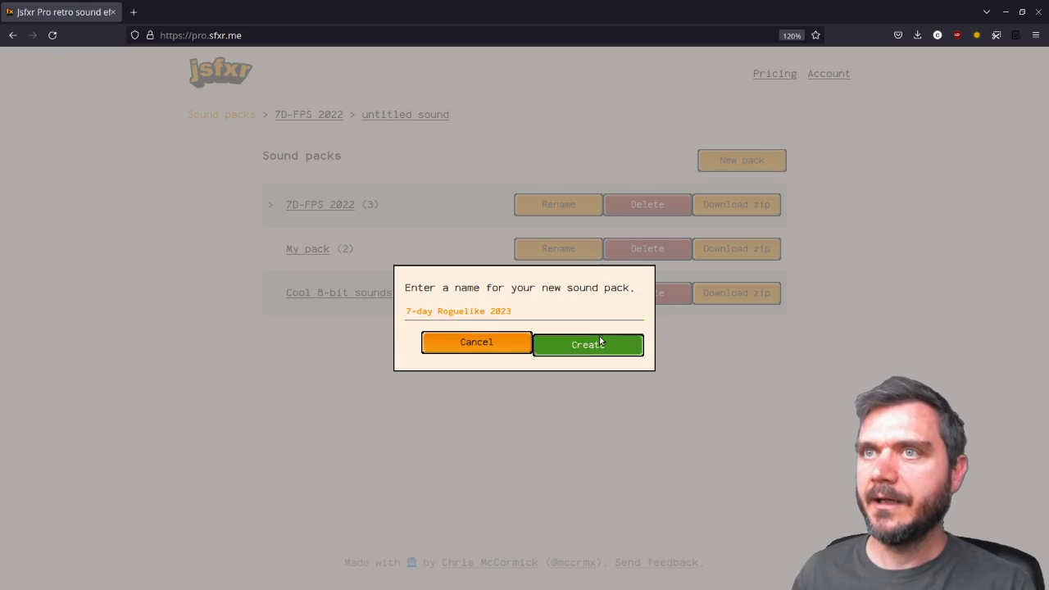
click(598, 343)
click(372, 114)
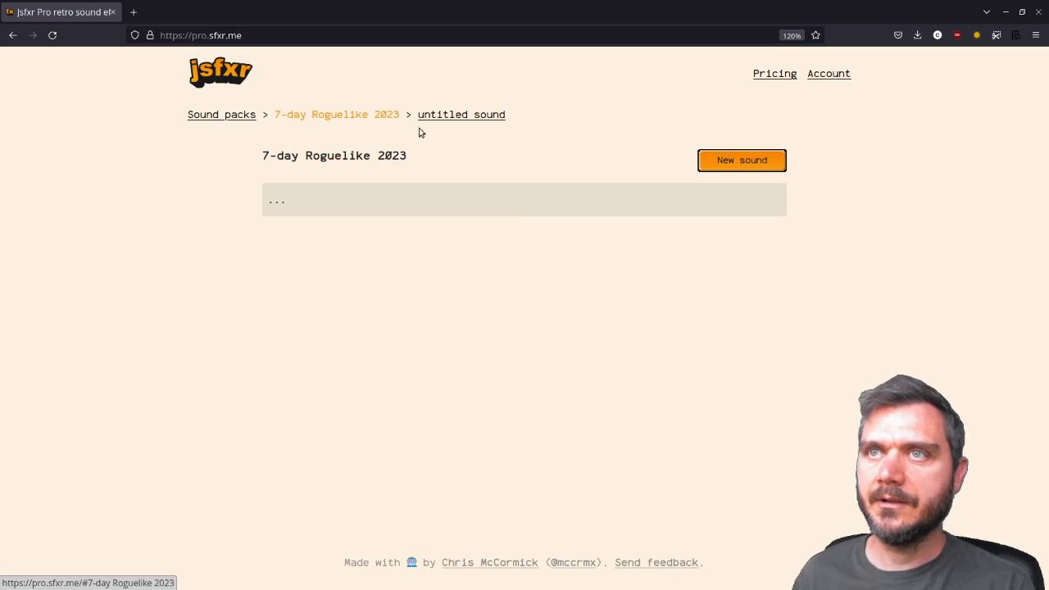
Generate a power-up sound and save it as powerUp in the pack
click(732, 161)
click(246, 277)
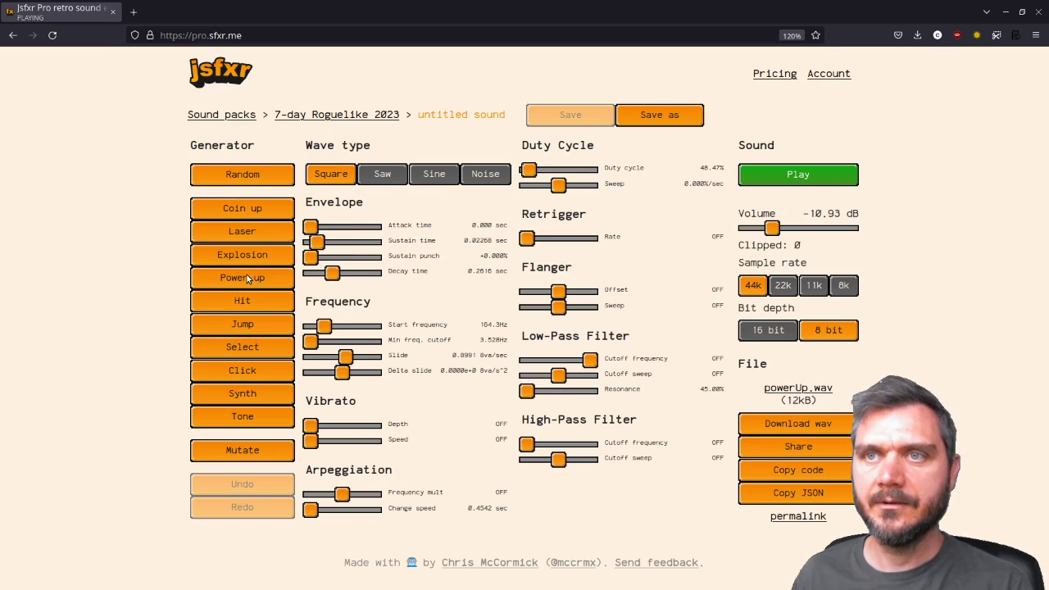
click(655, 118)
click(598, 411)
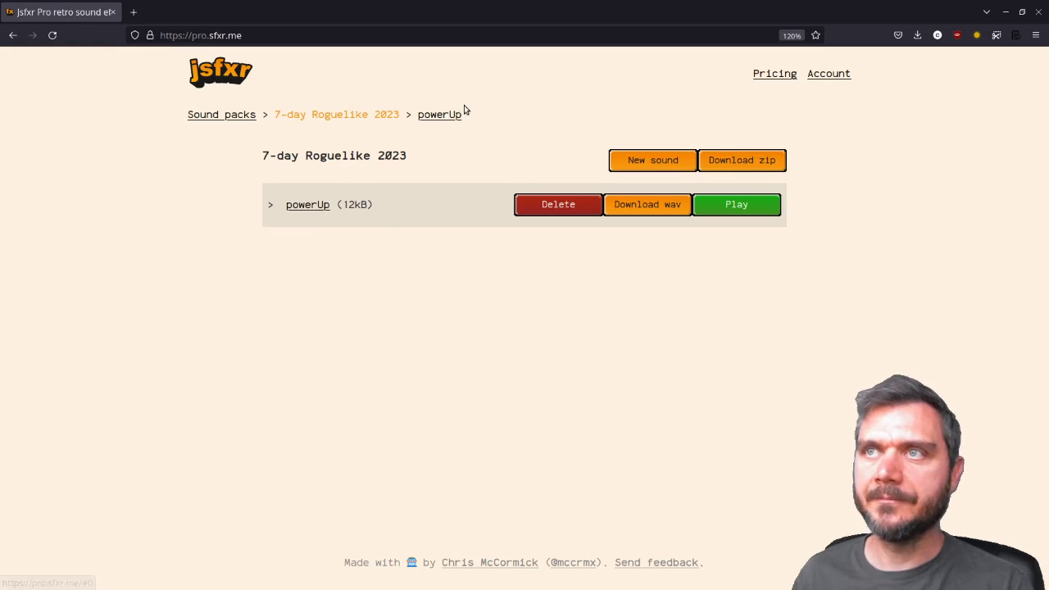
Generate a click sound and save it as click in the pack
click(451, 115)
click(243, 373)
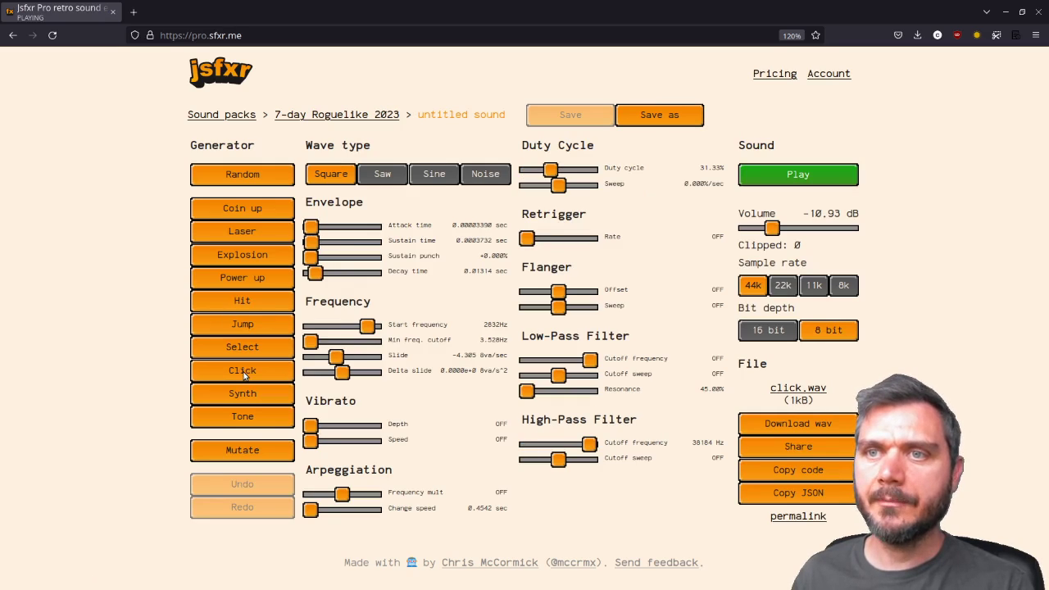
click(661, 118)
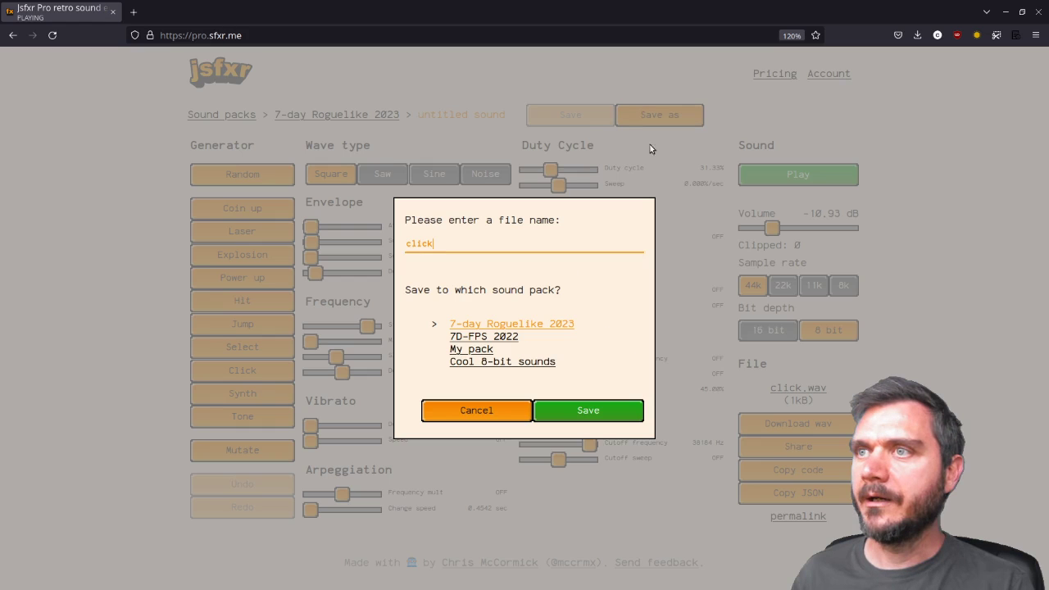
click(588, 411)
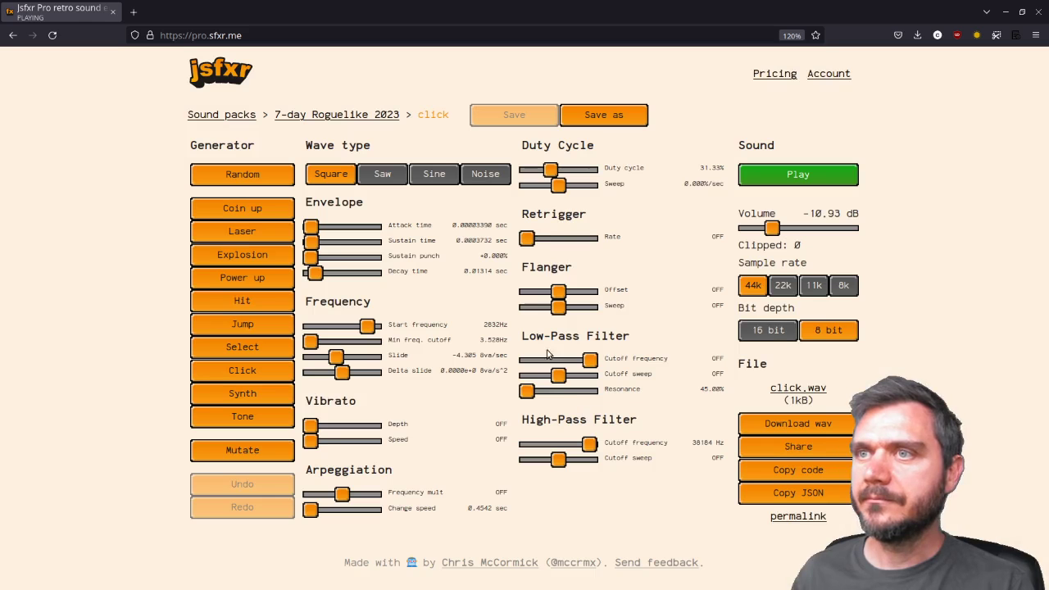
Generate a hit/hurt sound, save it as hitHurt, and return to the pack page
click(247, 300)
click(639, 122)
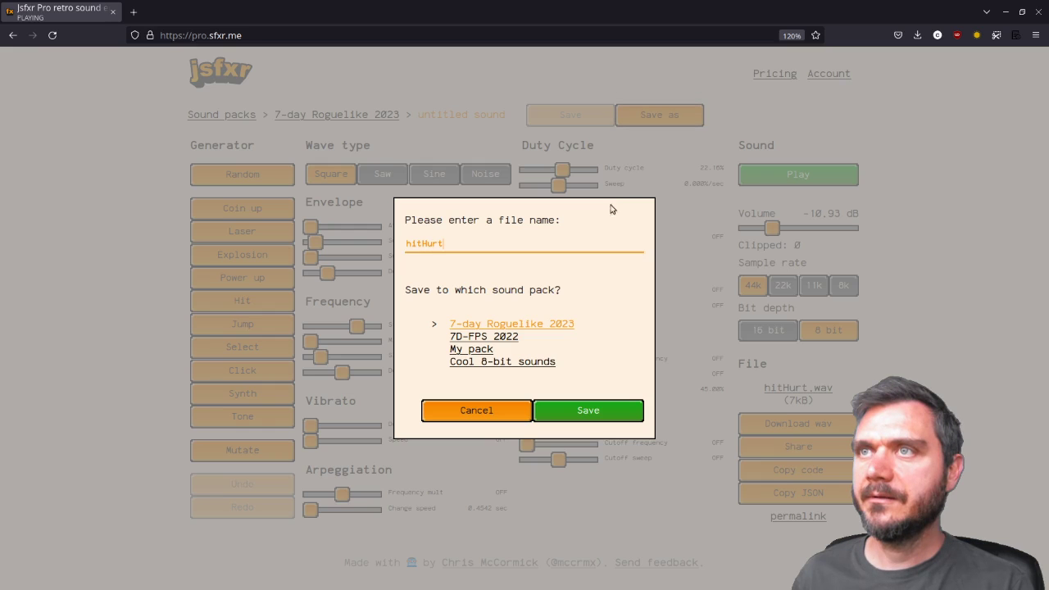
click(592, 411)
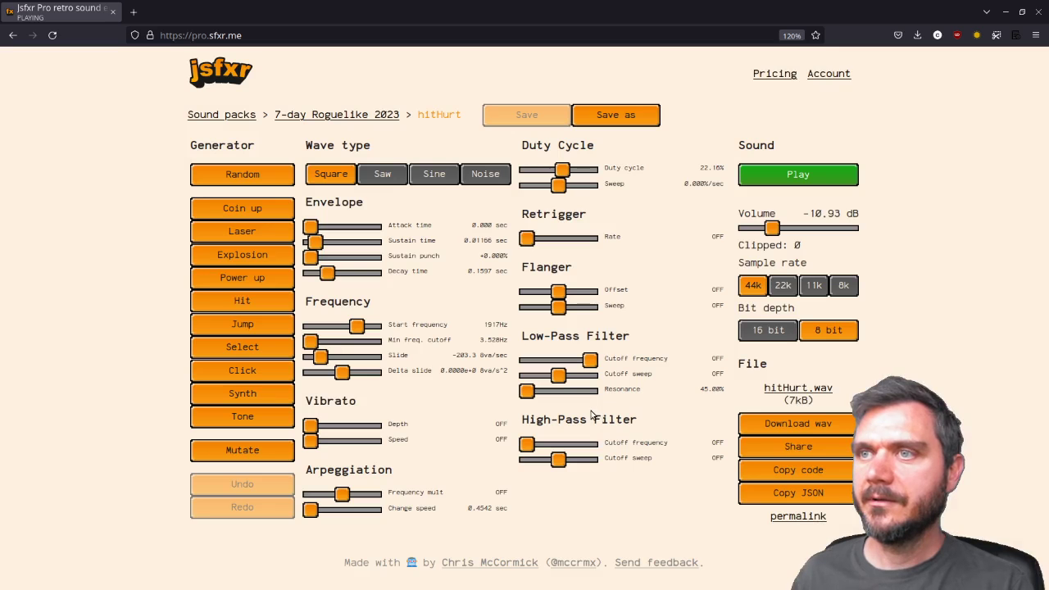
click(369, 121)
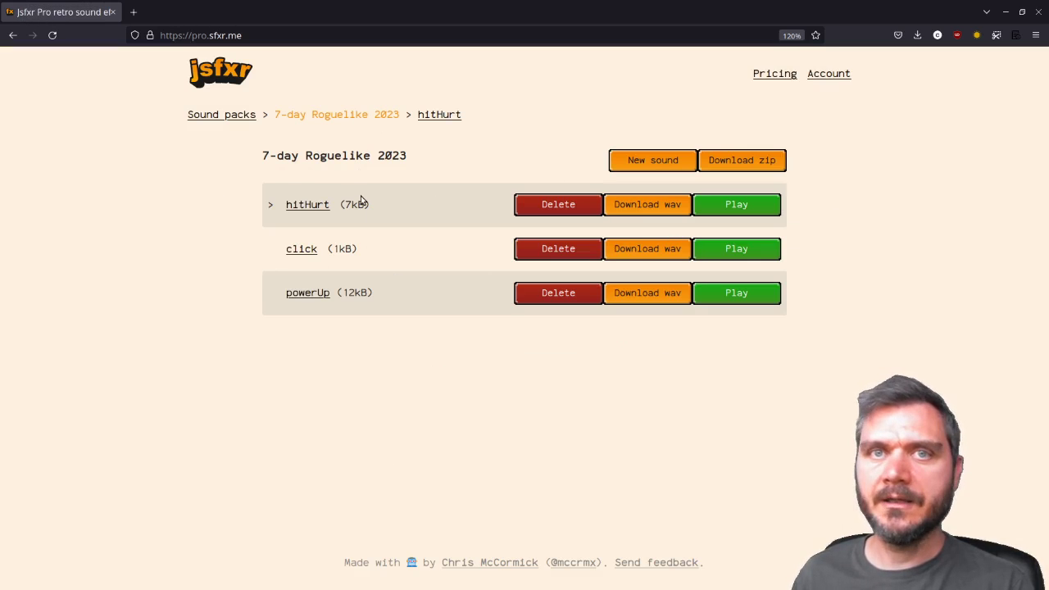
Download the pack as jsfxr-7-day-Roguelike-2023.zip and open it in the archive manager
click(237, 115)
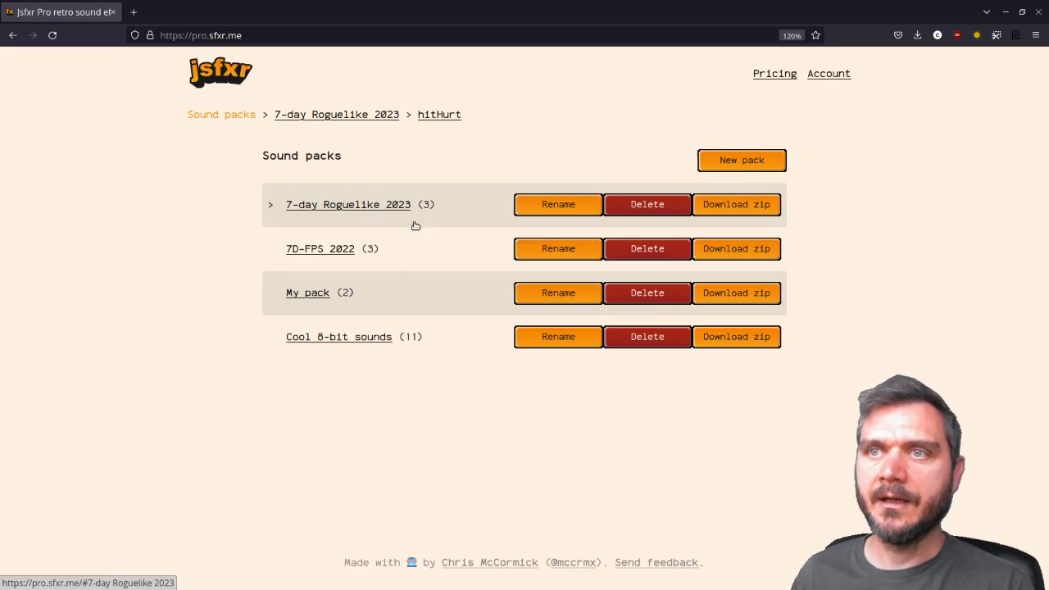
click(329, 121)
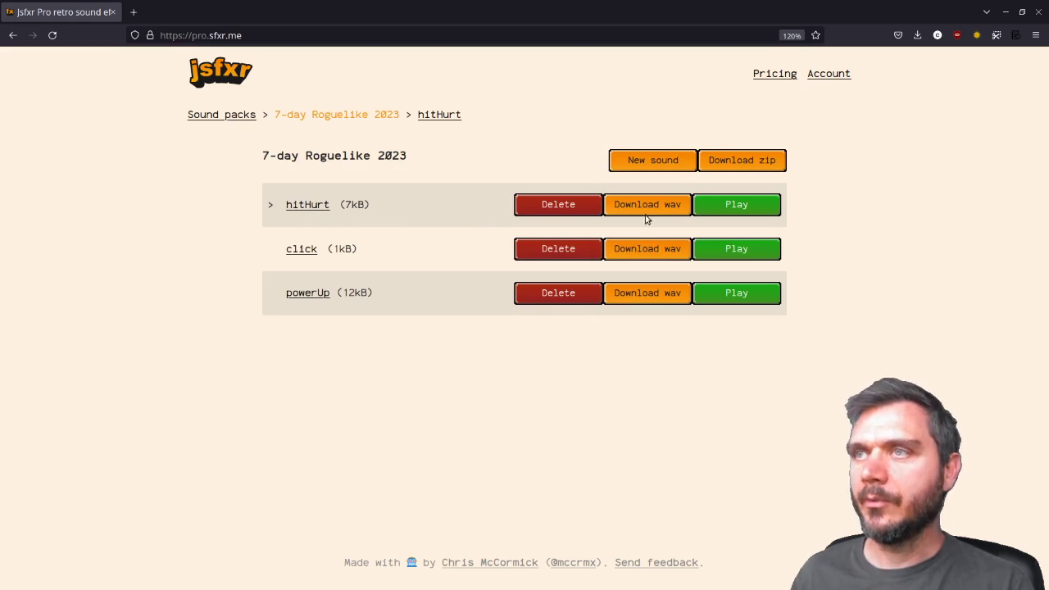
click(749, 160)
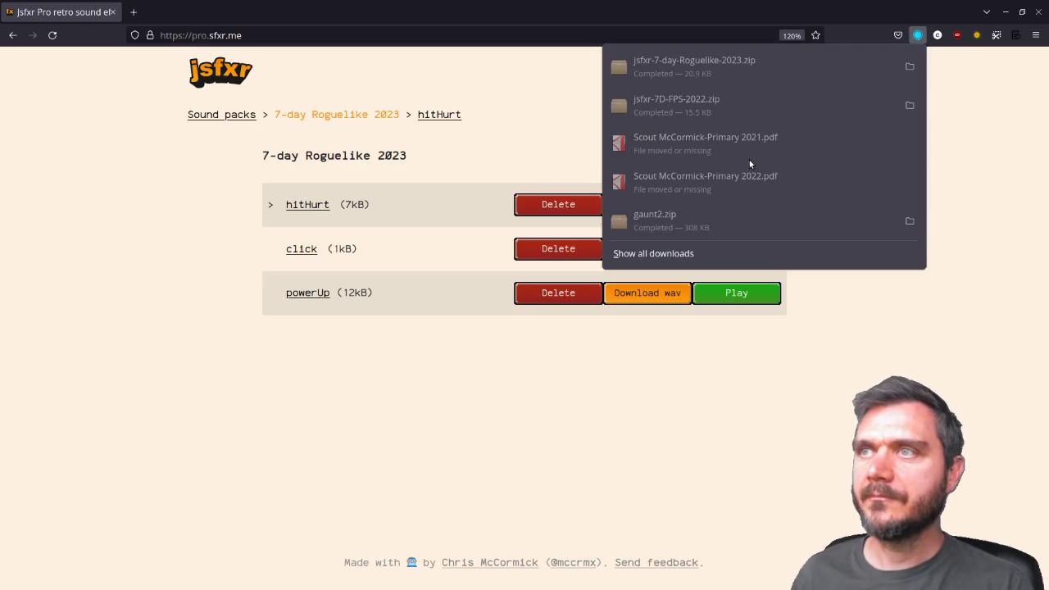
click(692, 71)
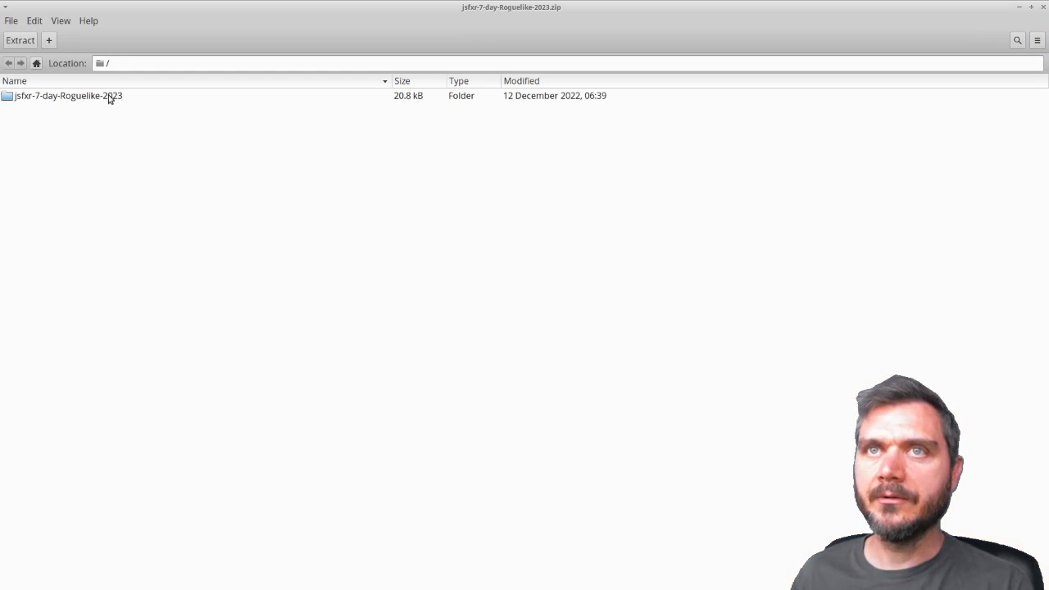
Check the archived folder holds click.wav, hitHurt.wav and powerUp.wav, play powerUp.wav, then close Engrampa
double_click(109, 96)
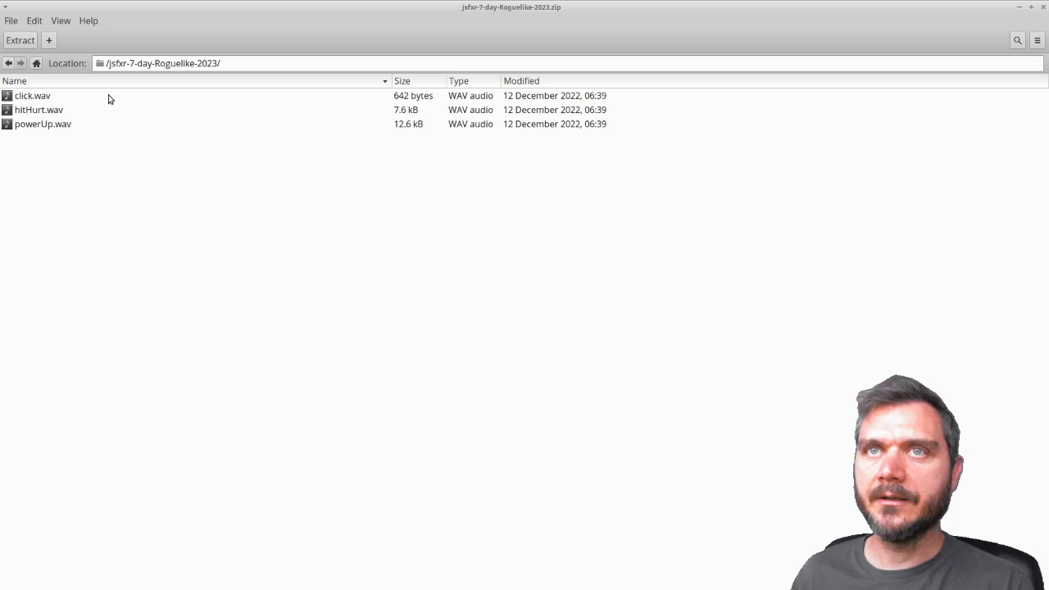
double_click(43, 124)
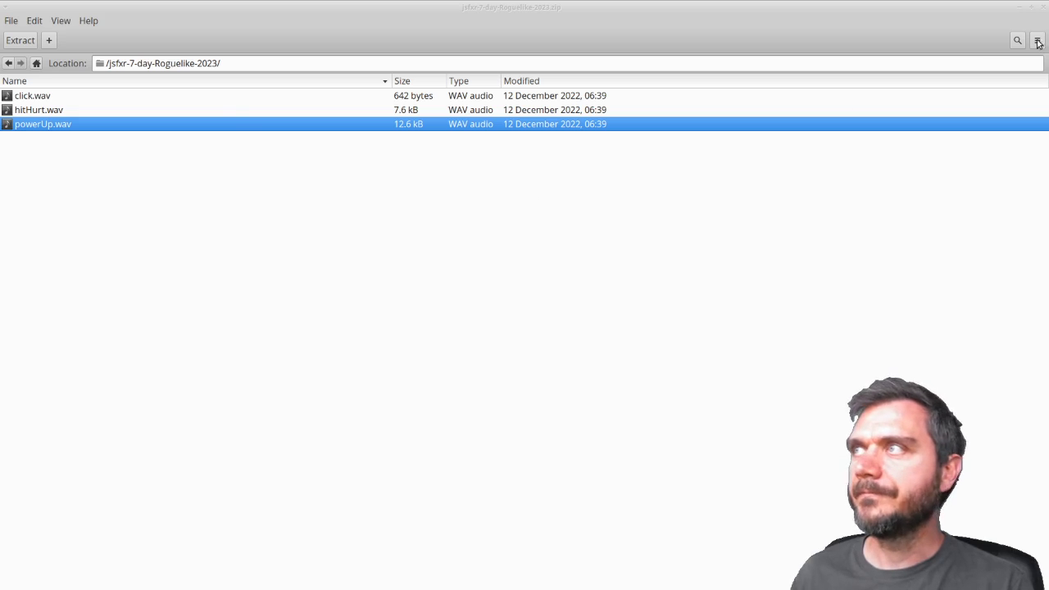
click(1043, 7)
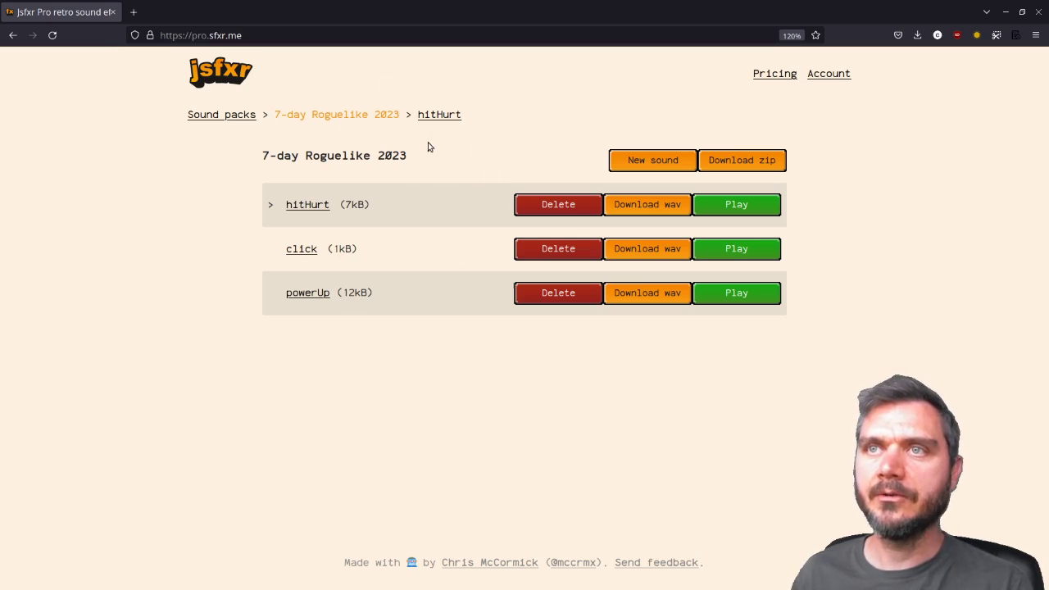
Open the saved hitHurt sound from the 7-day Roguelike 2023 pack in the editor
click(220, 122)
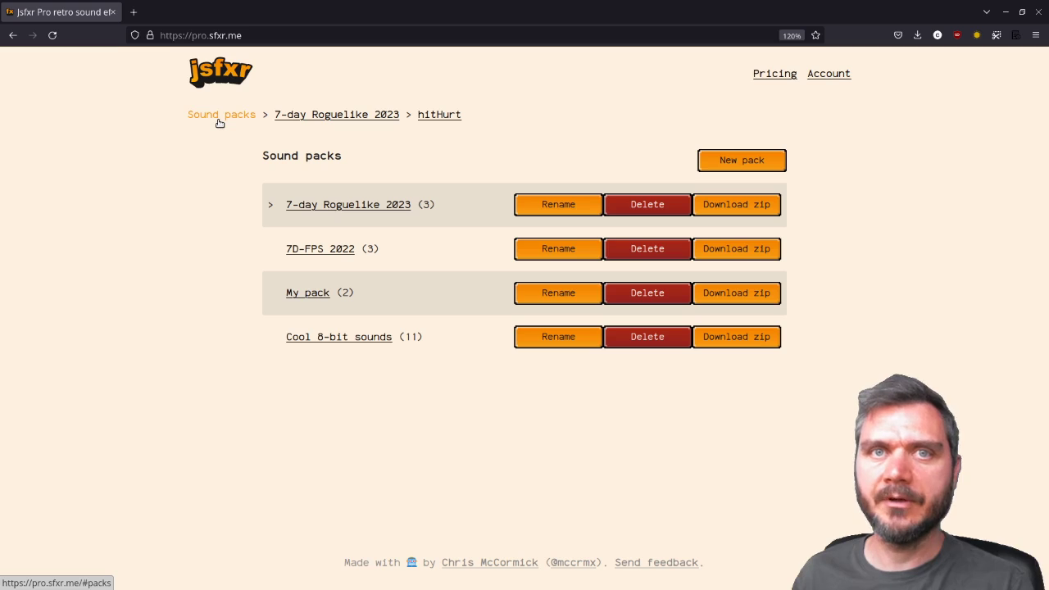
click(451, 118)
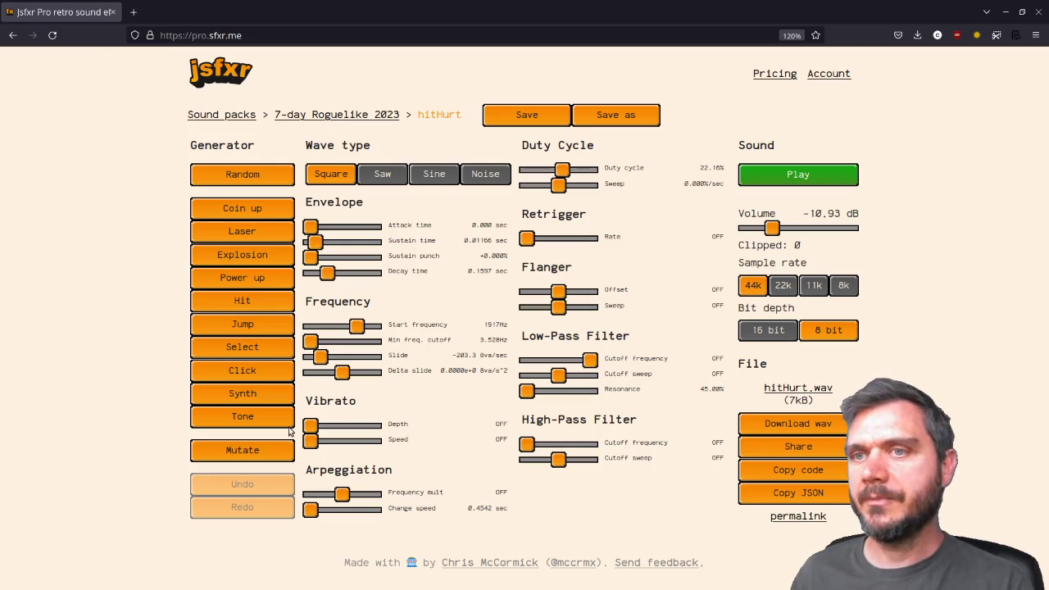
Generate a saw-wave coin pickup sound and settle its start frequency at 617.0 Hz using undo and redo
click(227, 212)
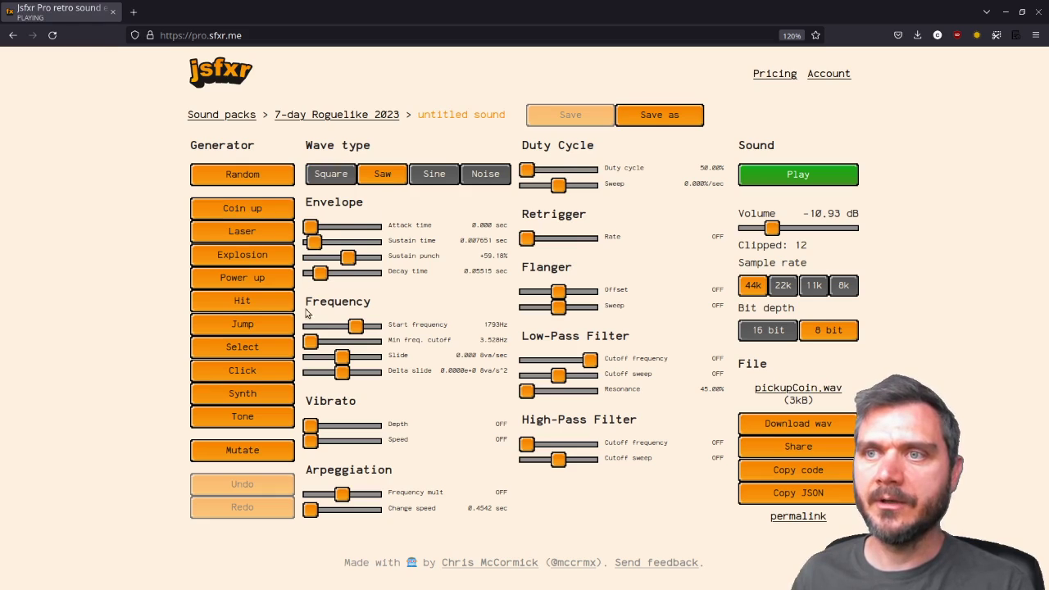
mouse_move(357, 325)
mouse_down()
mouse_move(337, 326)
mouse_move(371, 325)
mouse_up()
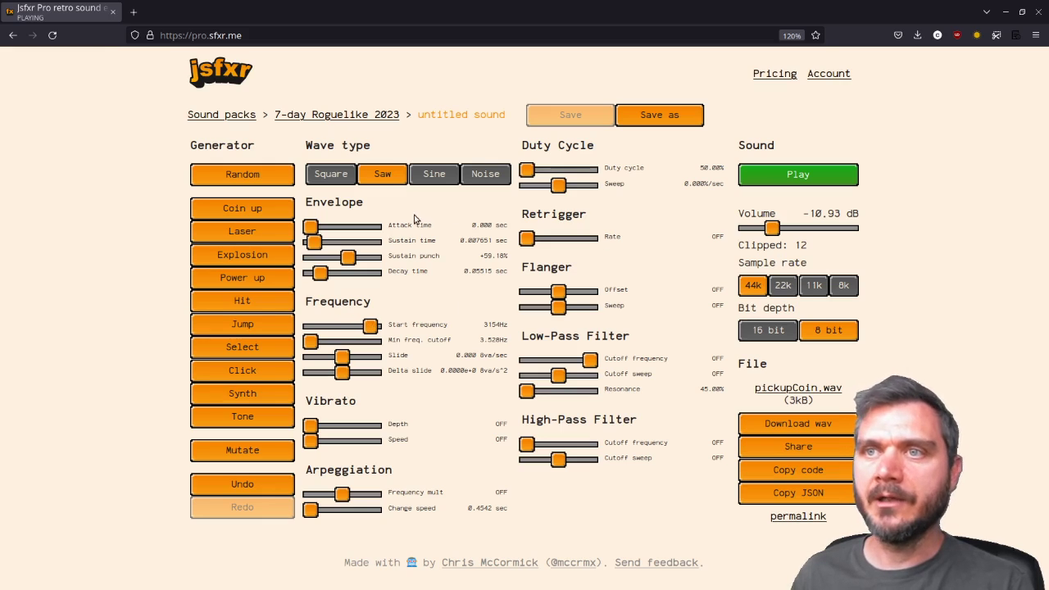
click(243, 485)
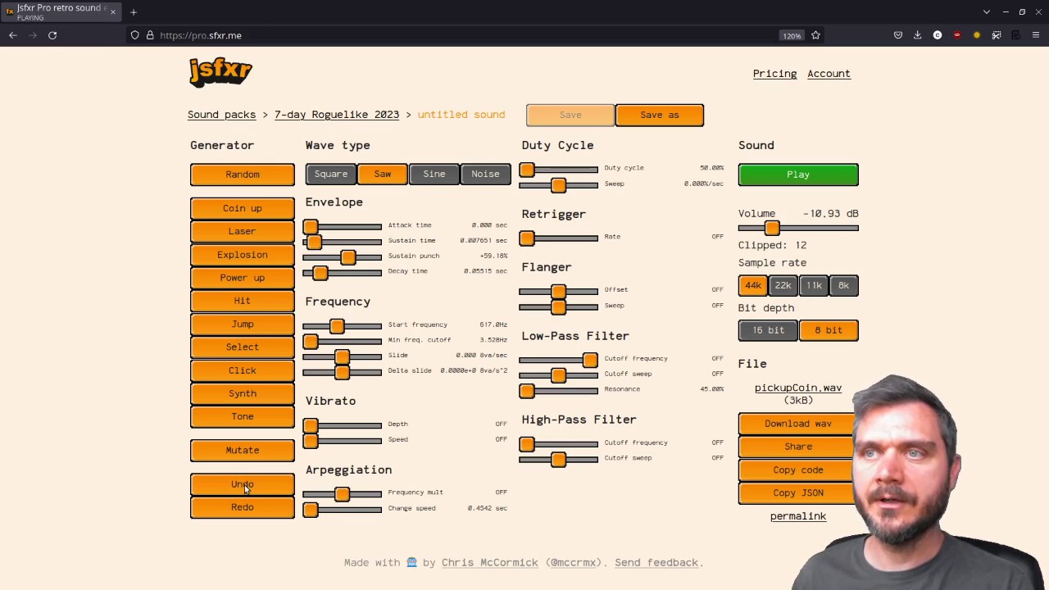
click(244, 484)
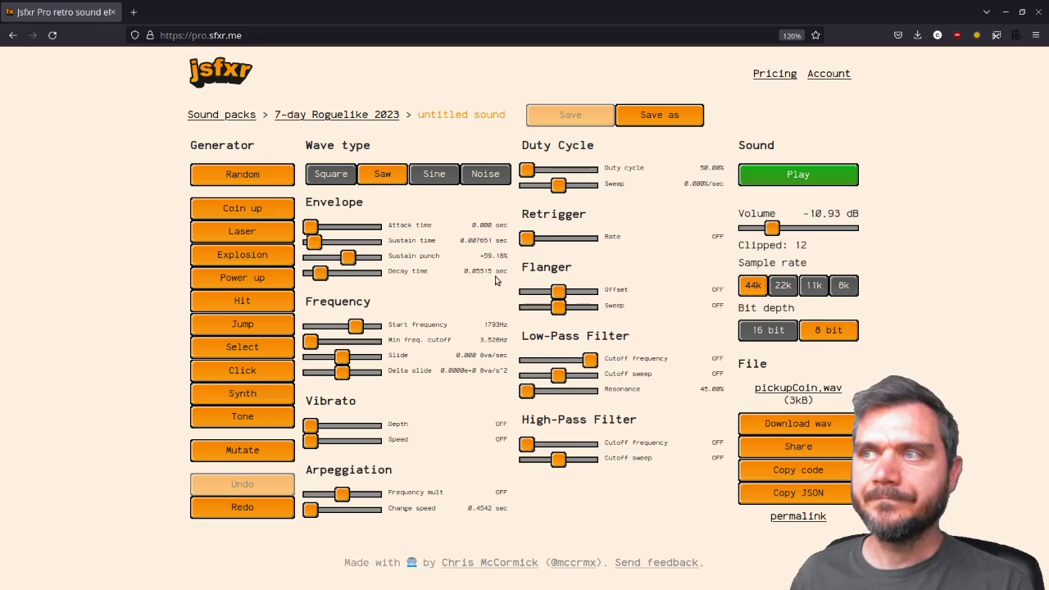
click(259, 510)
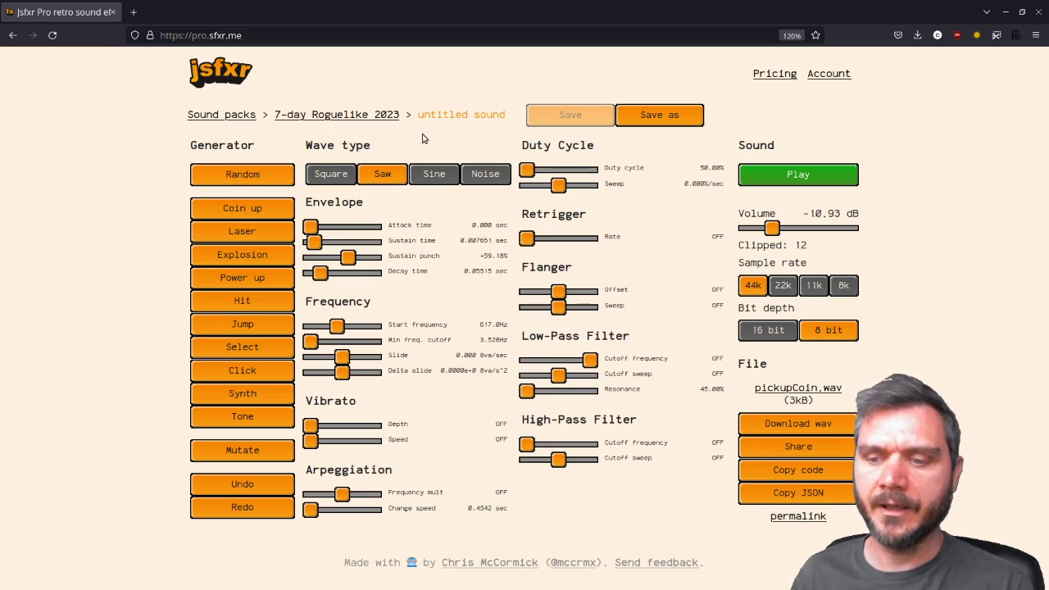
Go to the jsfxr Pro account page
click(821, 75)
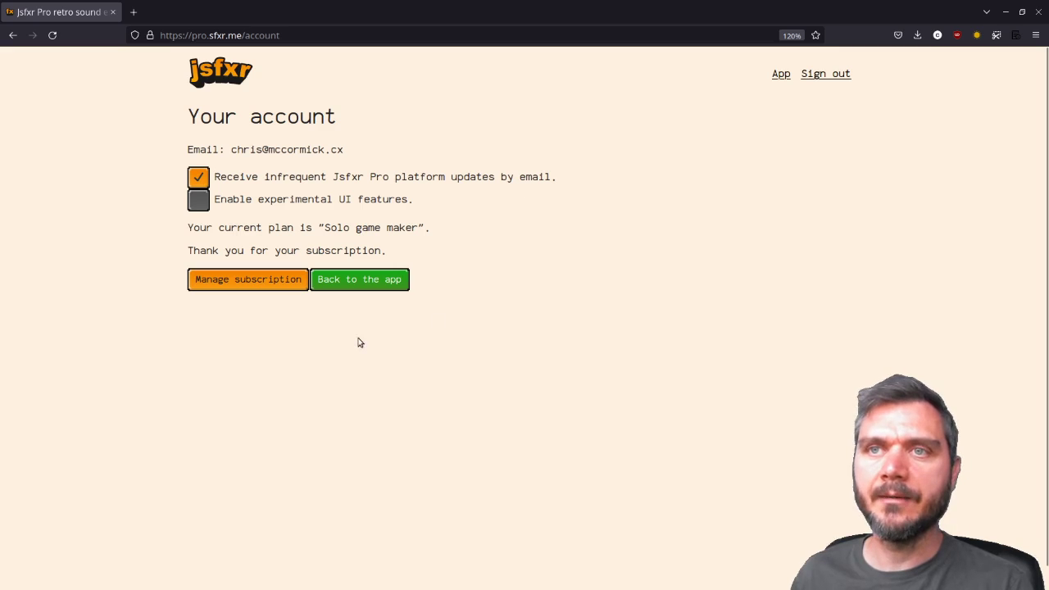
click(781, 74)
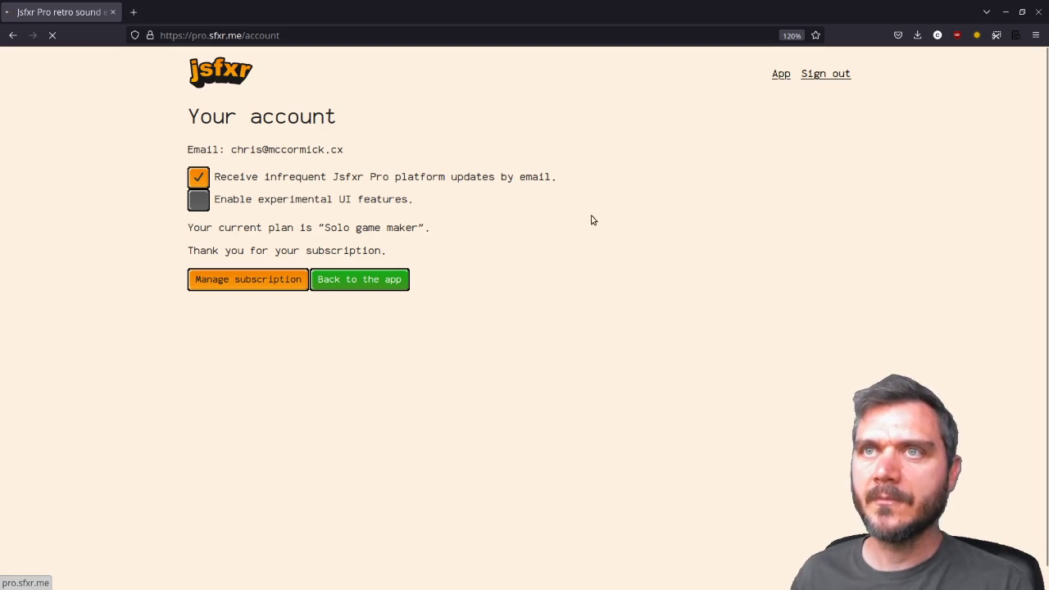